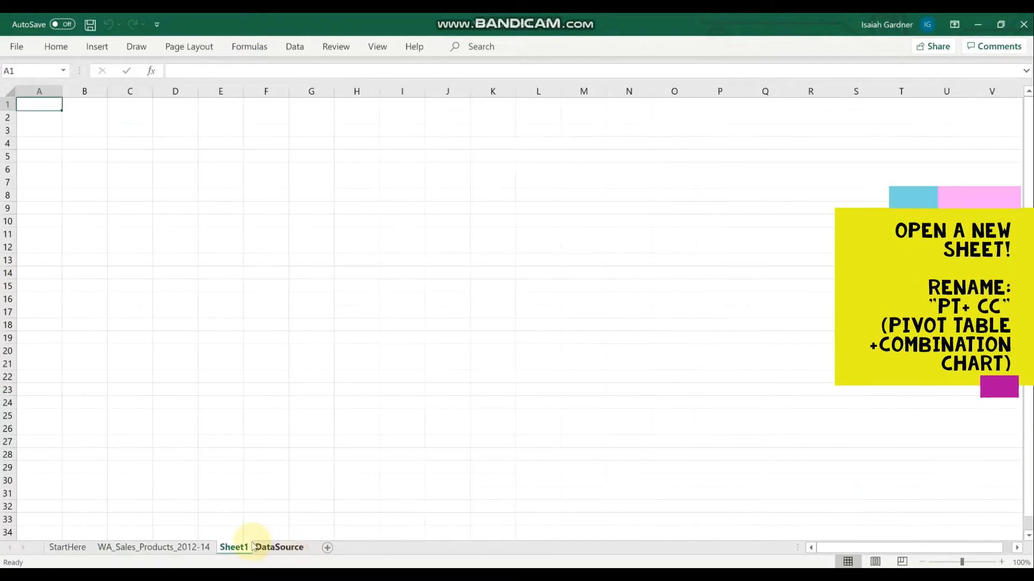
Rename Sheet1 as PT+CC.
right_click(237, 550)
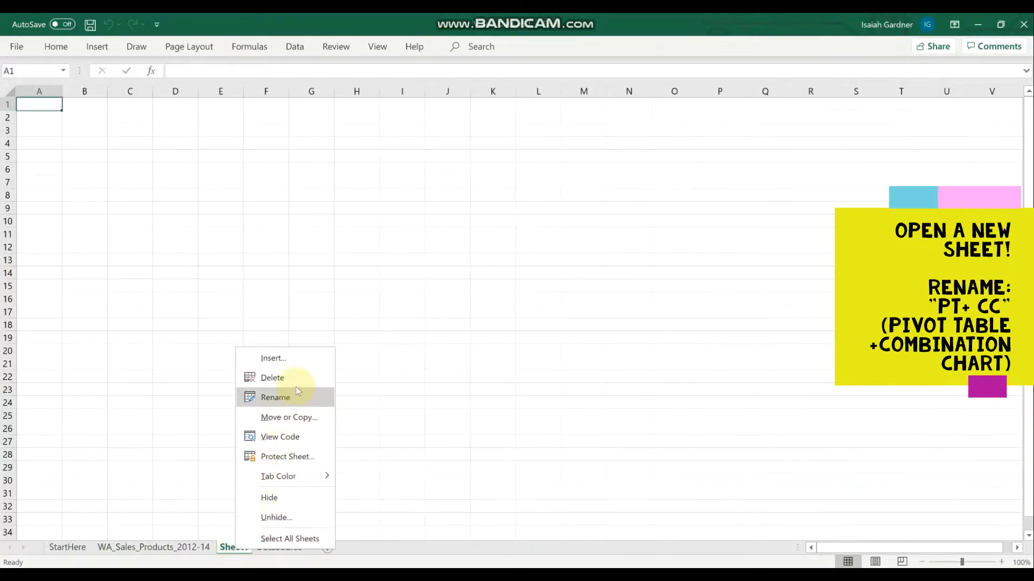
left_click(275, 398)
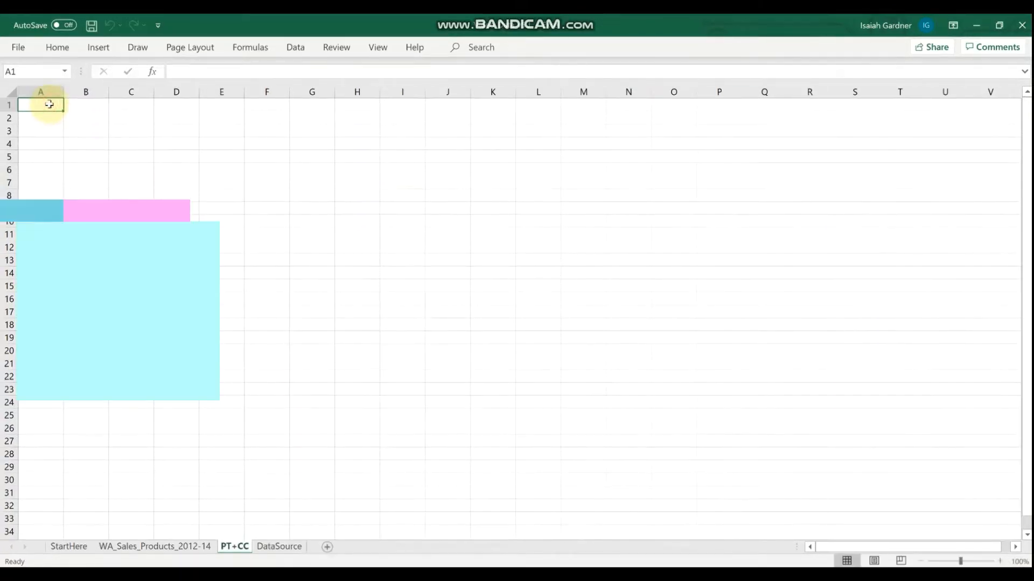
Create a PivotTable at cell A1 of the PT+CC sheet from all data on the WA_Sales_Products_2012-14 sheet.
left_click(98, 47)
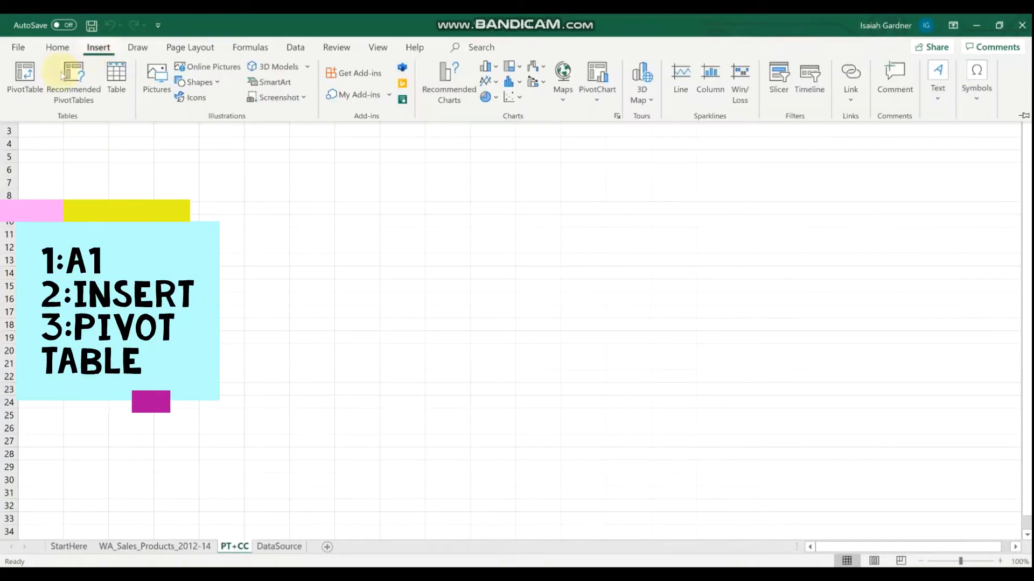
left_click(24, 75)
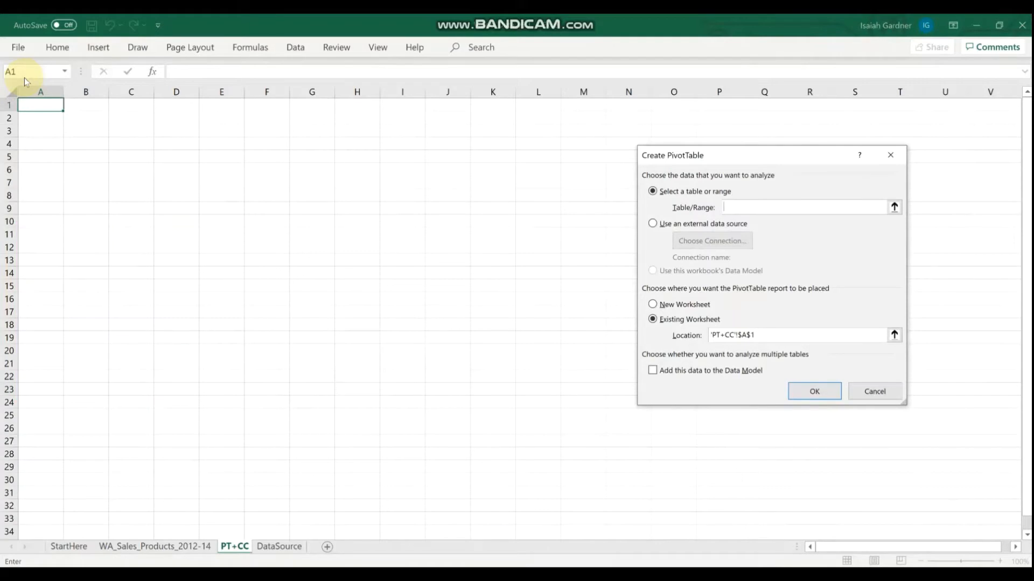
left_click(170, 547)
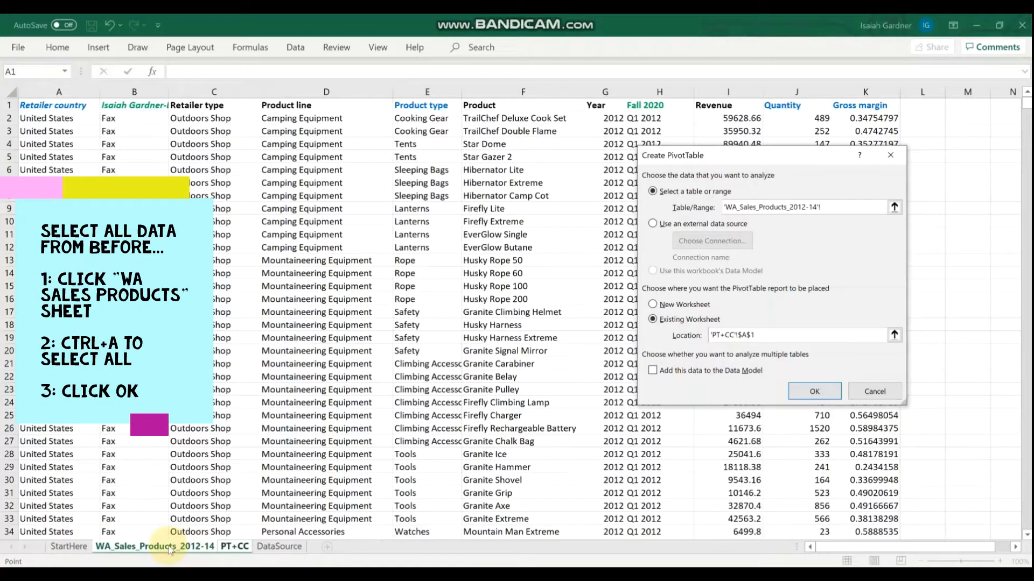
key("ctrl+a")
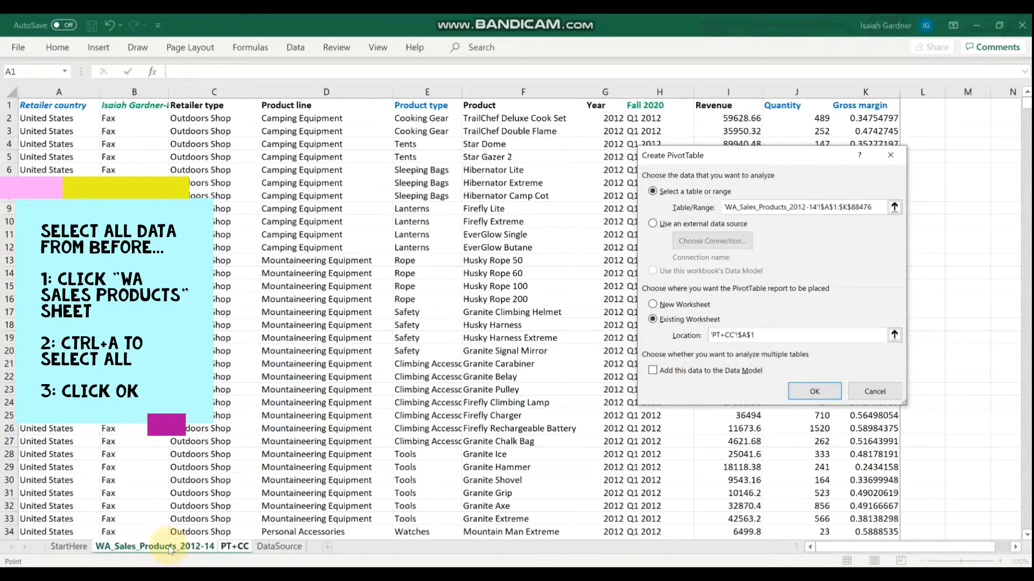
left_click(821, 392)
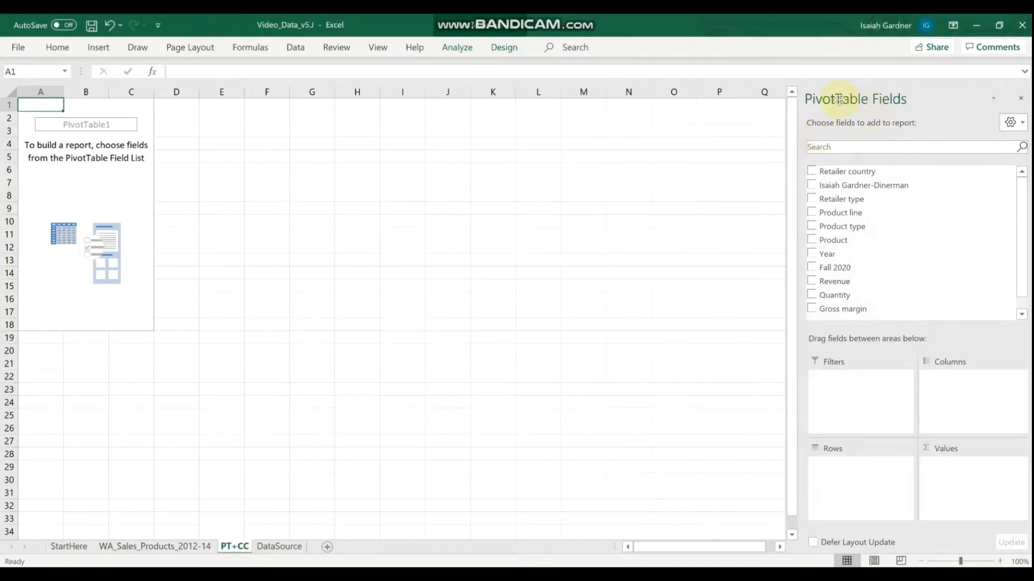
Assign Retailer country to the PivotTable's columns, Product line to its rows, and Revenue and Quantity to its values.
left_click_drag(871, 171, 980, 386)
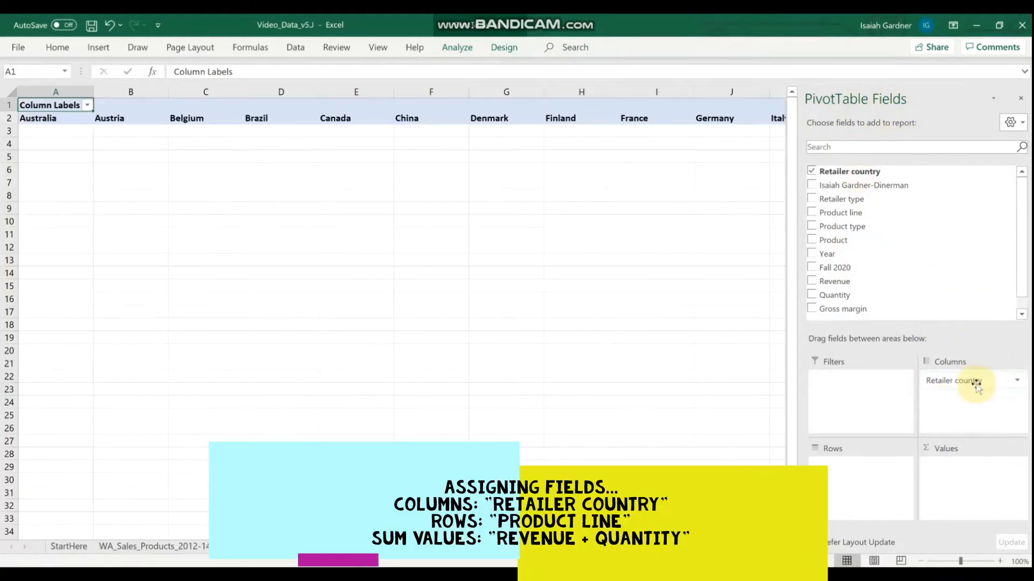
left_click_drag(832, 211, 860, 467)
left_click_drag(835, 282, 967, 473)
left_click_drag(835, 284, 970, 483)
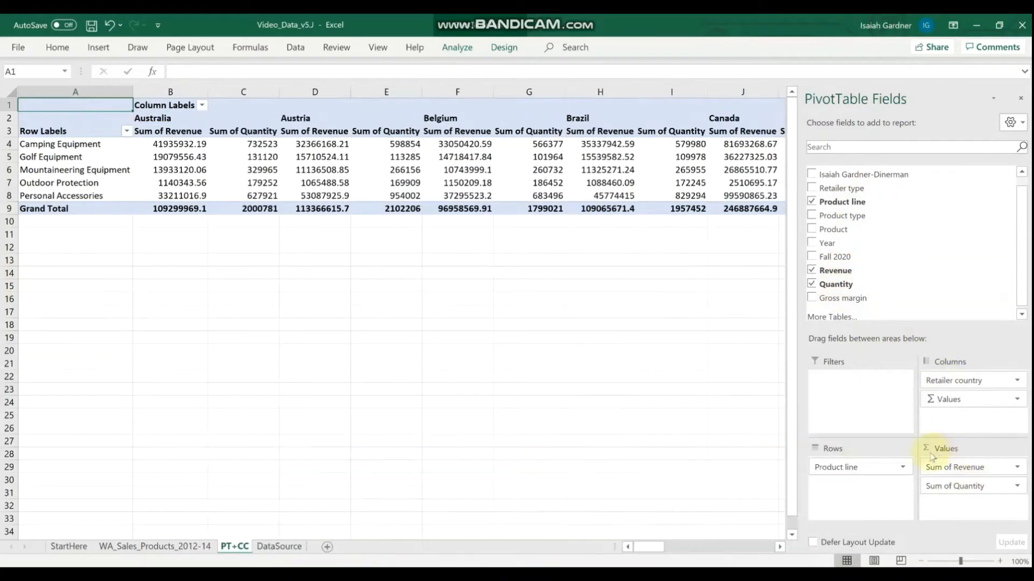
Summarize the PivotTable's Revenue value field by Average.
left_click(1017, 468)
left_click(986, 452)
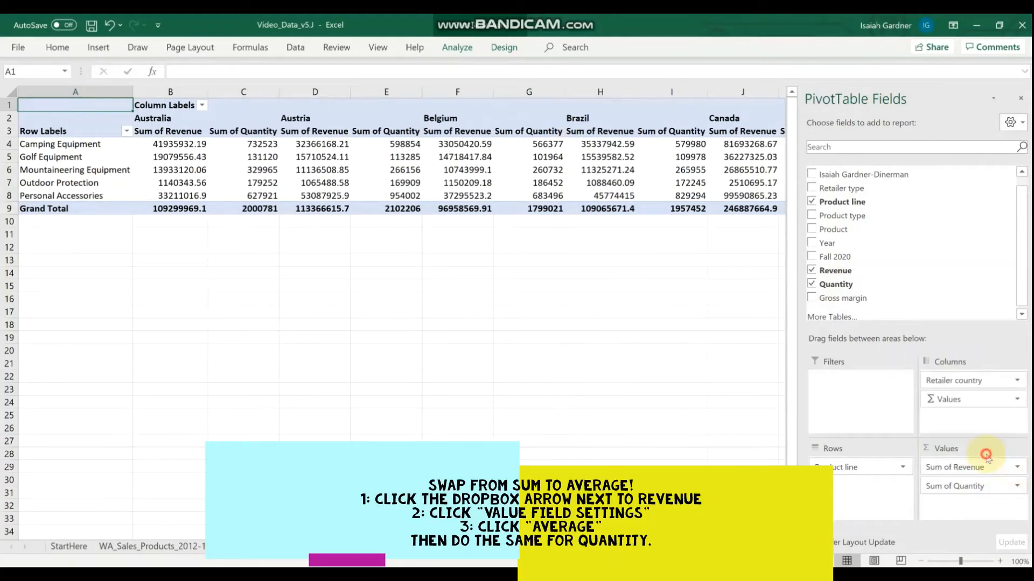
left_click(700, 309)
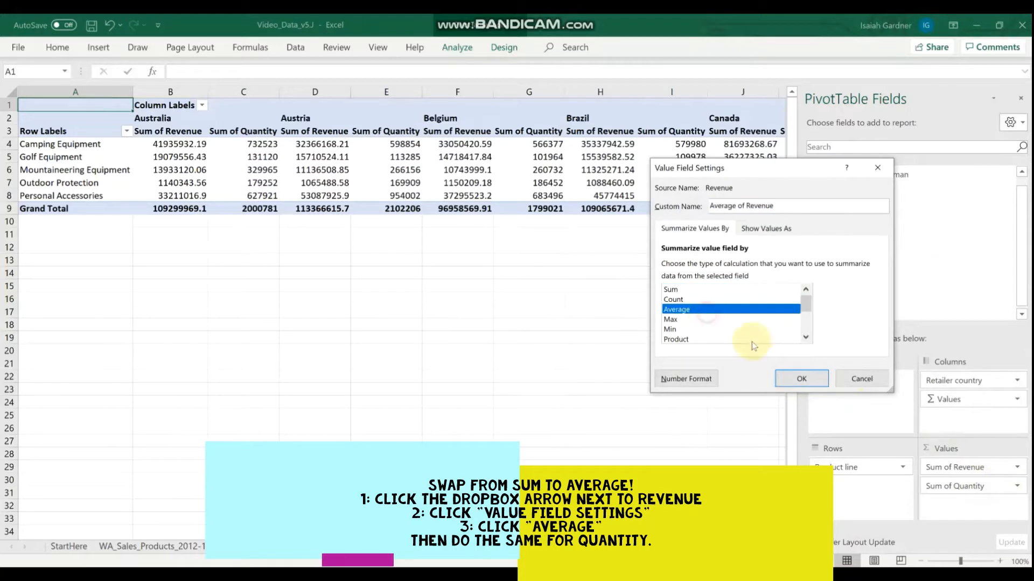
left_click(792, 378)
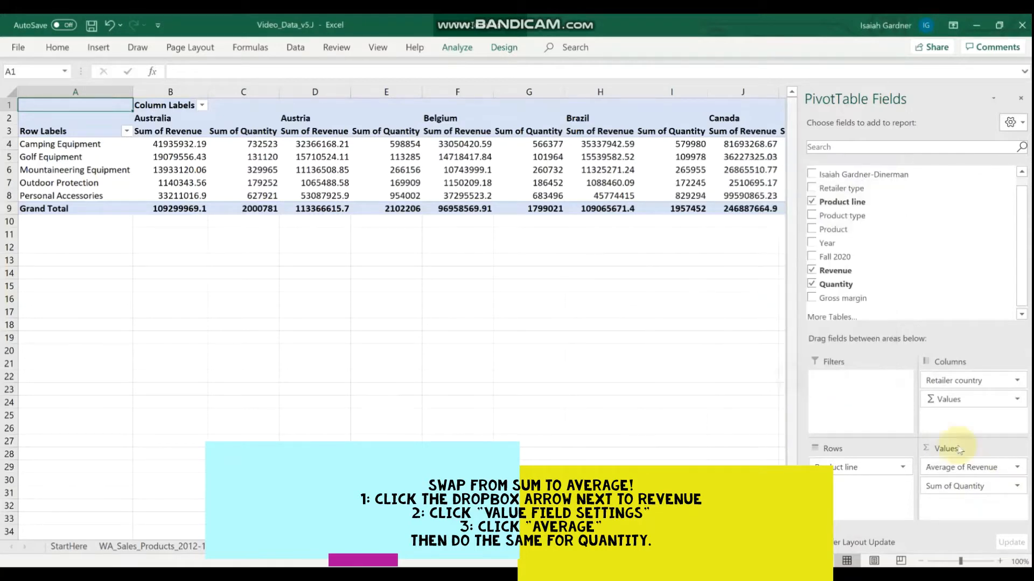
Summarize the PivotTable's Quantity value field by Average.
left_click(1019, 487)
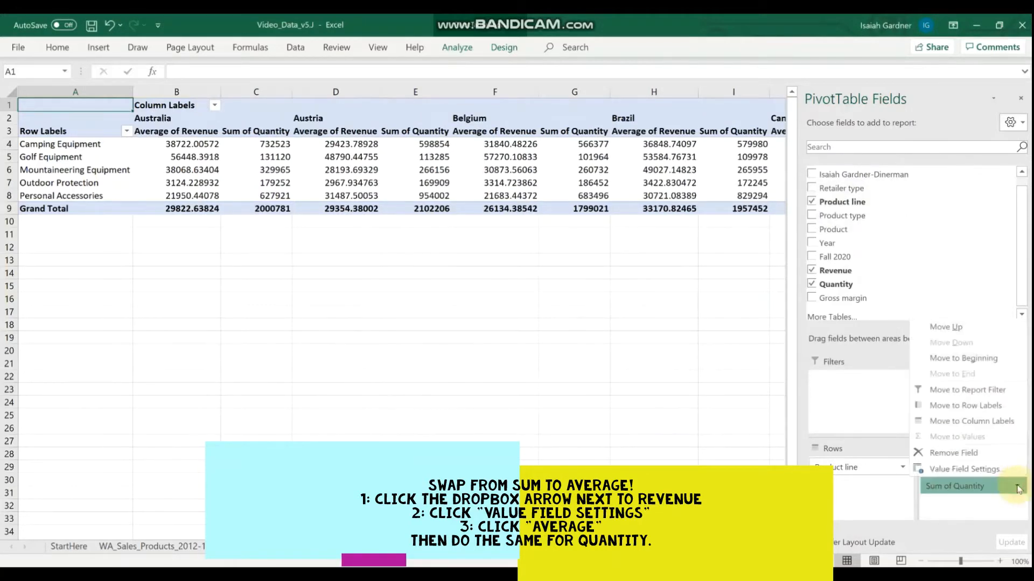
left_click(986, 472)
left_click(697, 309)
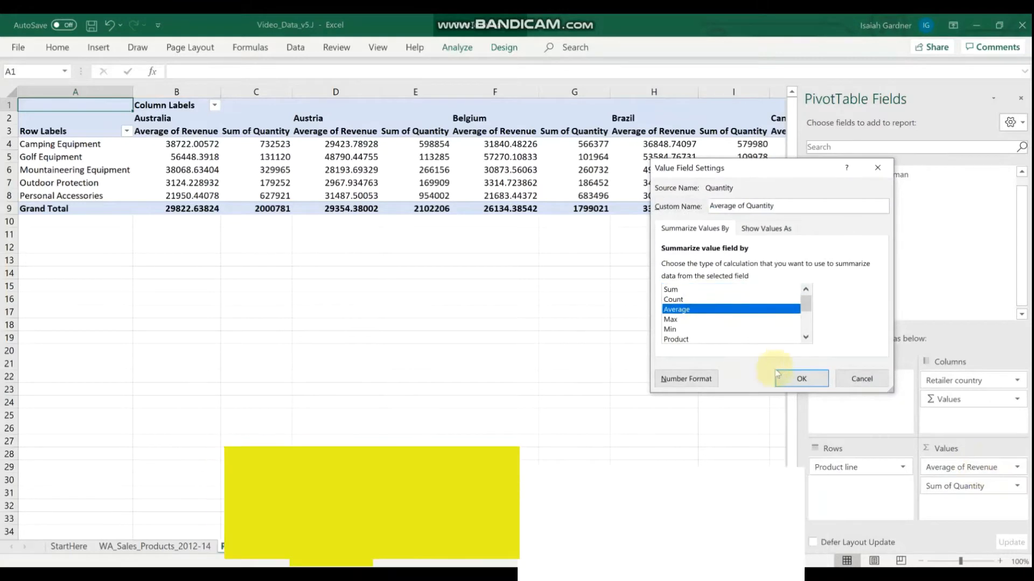
left_click(783, 374)
Format the Average of Revenue field as Currency with the $ symbol and 0 decimal places.
left_click(1017, 468)
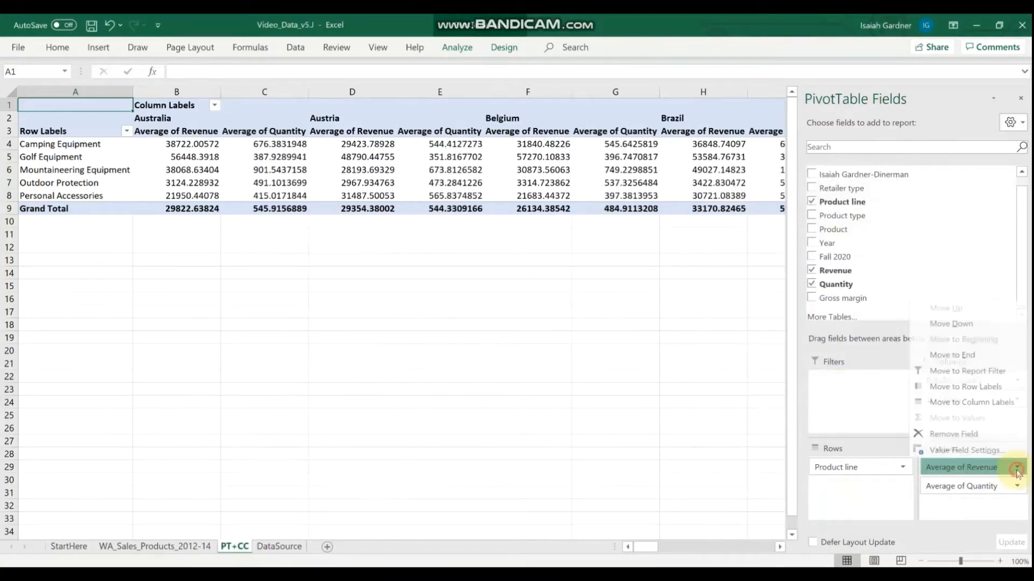
left_click(979, 454)
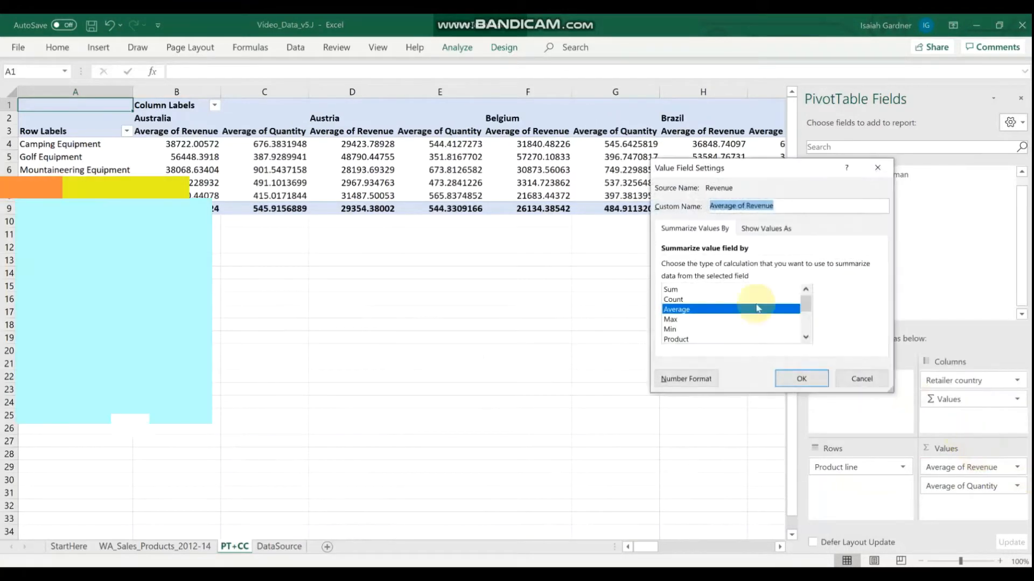
left_click(703, 377)
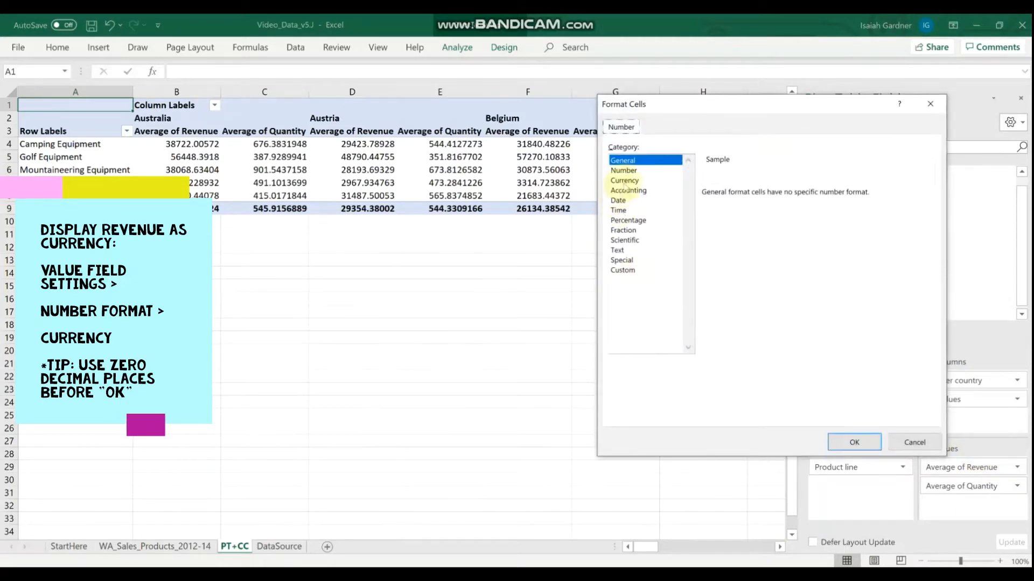
left_click(625, 182)
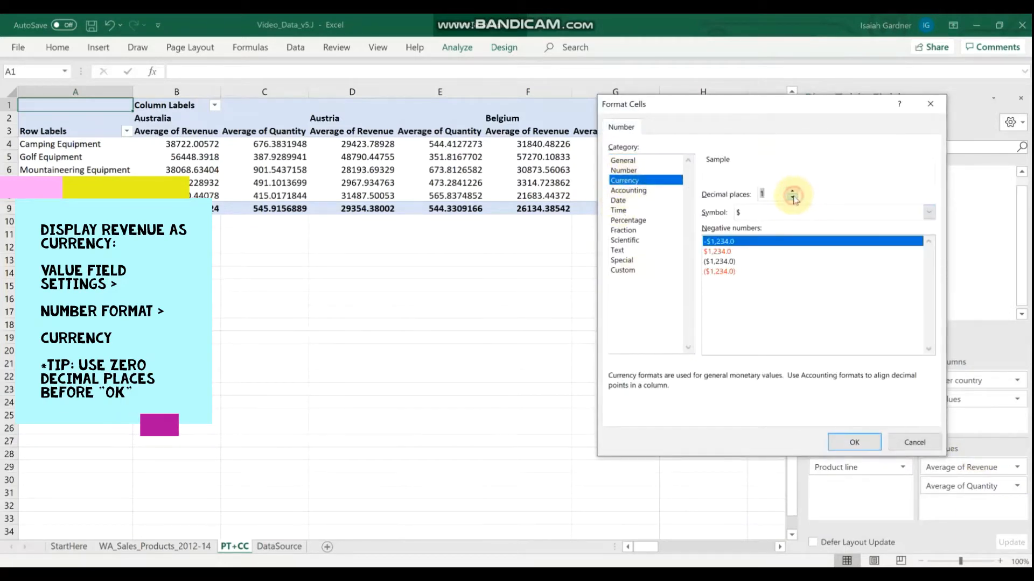
left_click(854, 442)
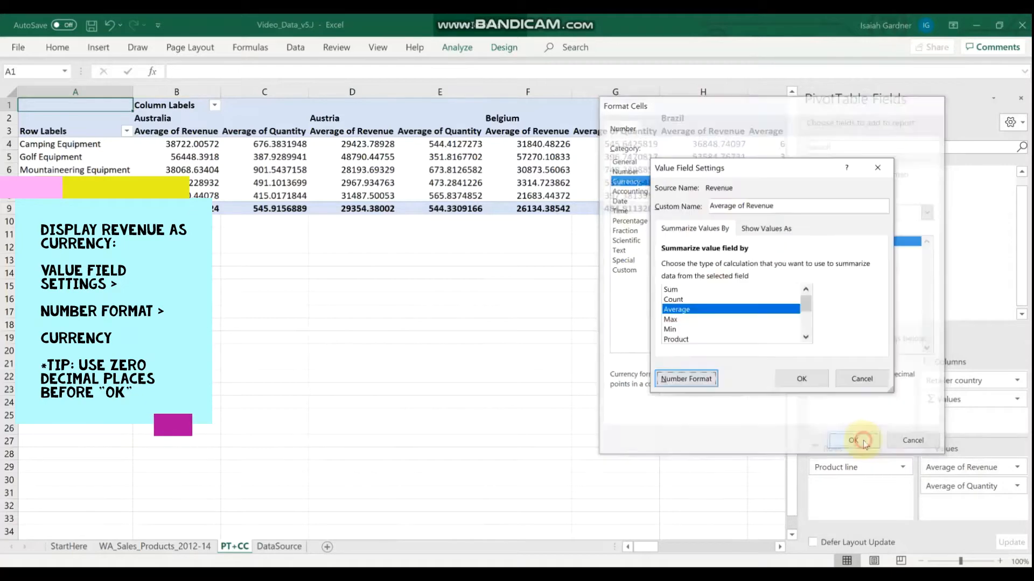
left_click(801, 379)
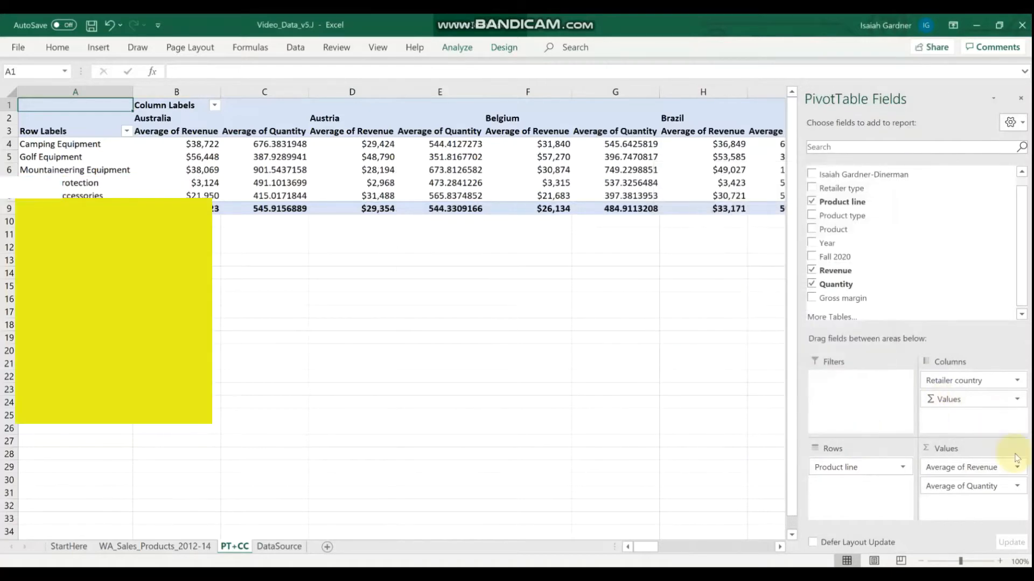
Format the Average of Quantity field as Number with 0 decimal places and the 1000 separator.
left_click(1017, 486)
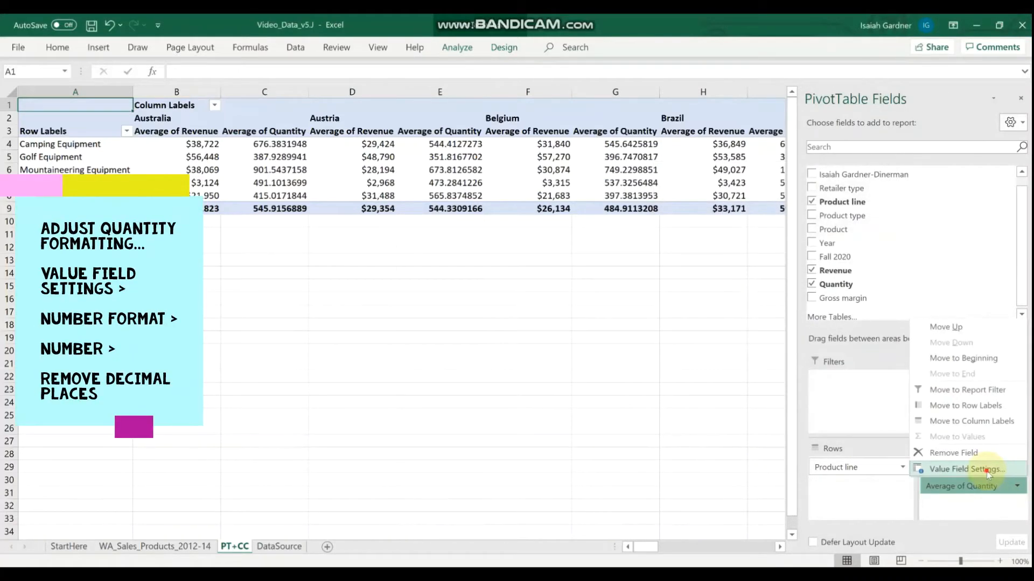
left_click(961, 469)
left_click(687, 379)
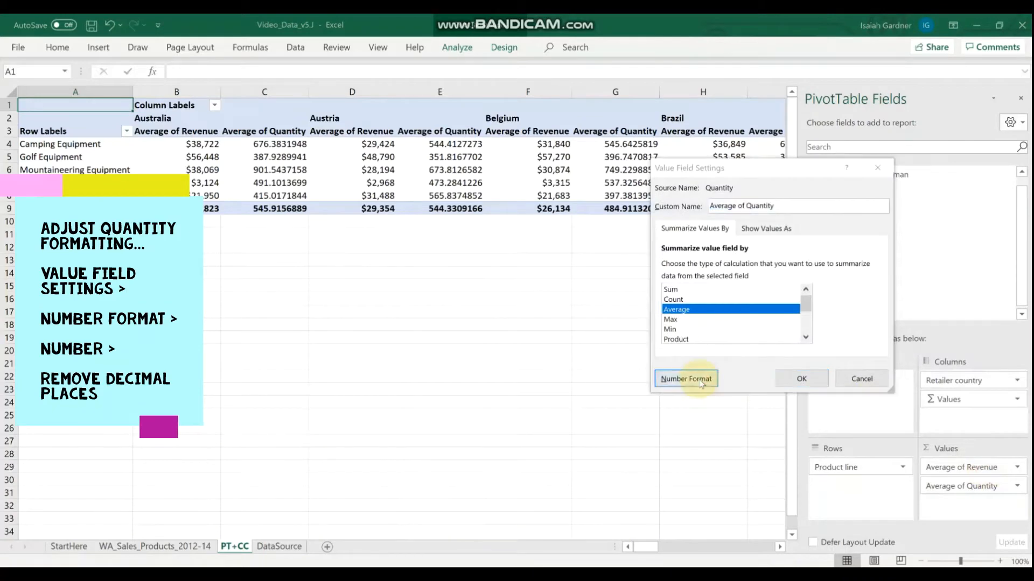
left_click(624, 170)
left_click(792, 197)
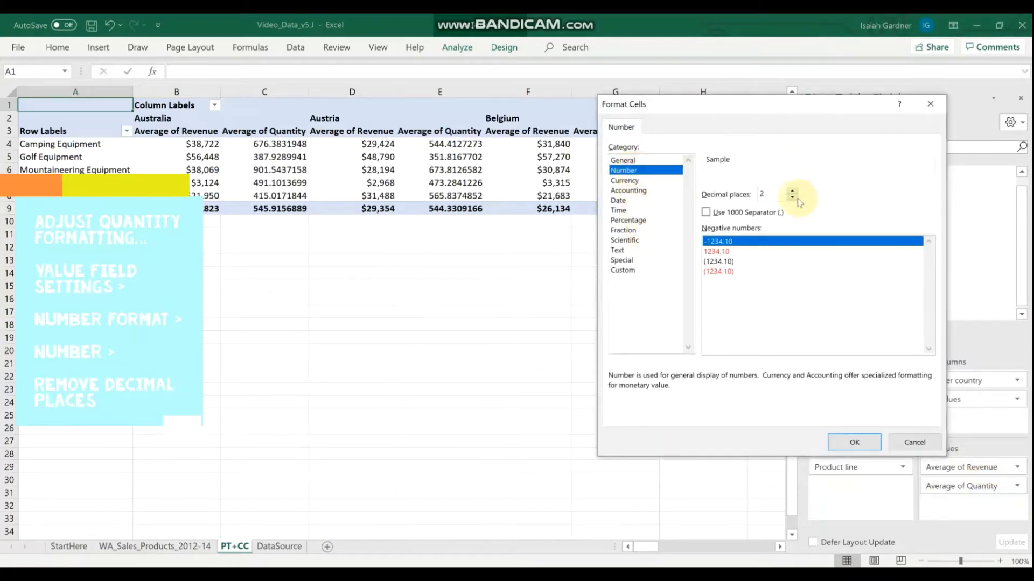
left_click(792, 197)
left_click(706, 212)
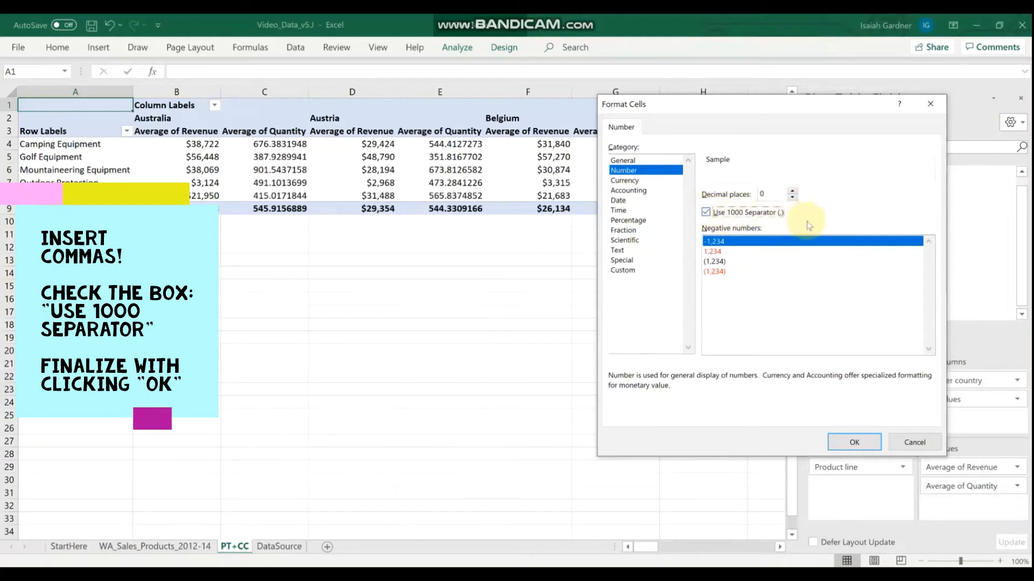
left_click(856, 442)
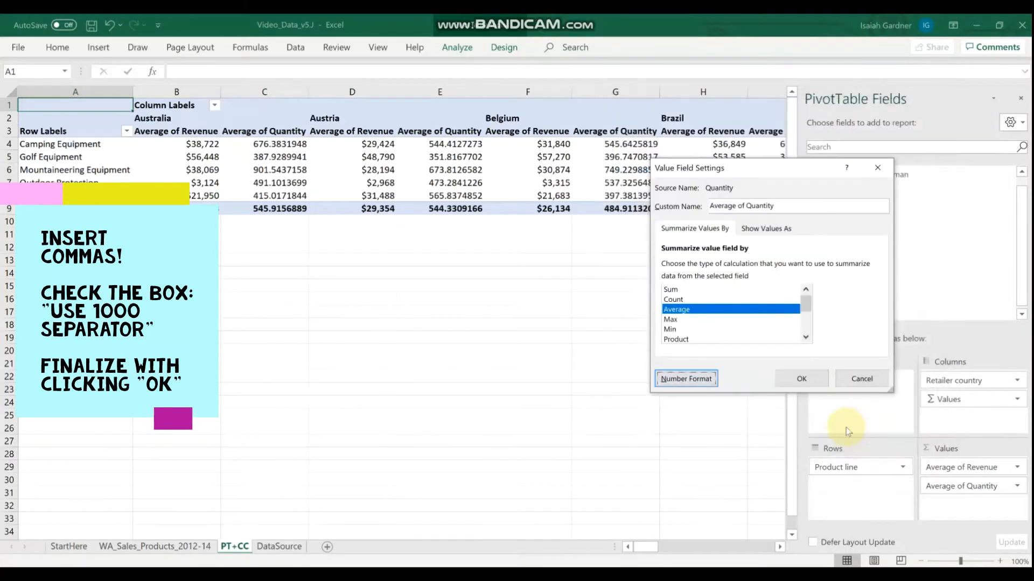
left_click(800, 378)
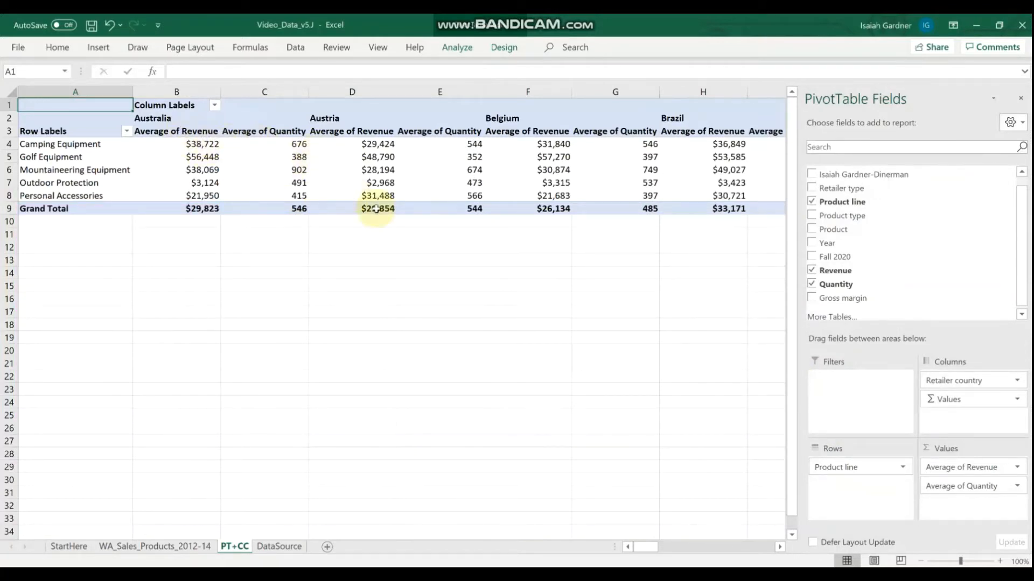
Filter the PivotTable's column labels to show only Australia and Korea.
mouse_move(375, 209)
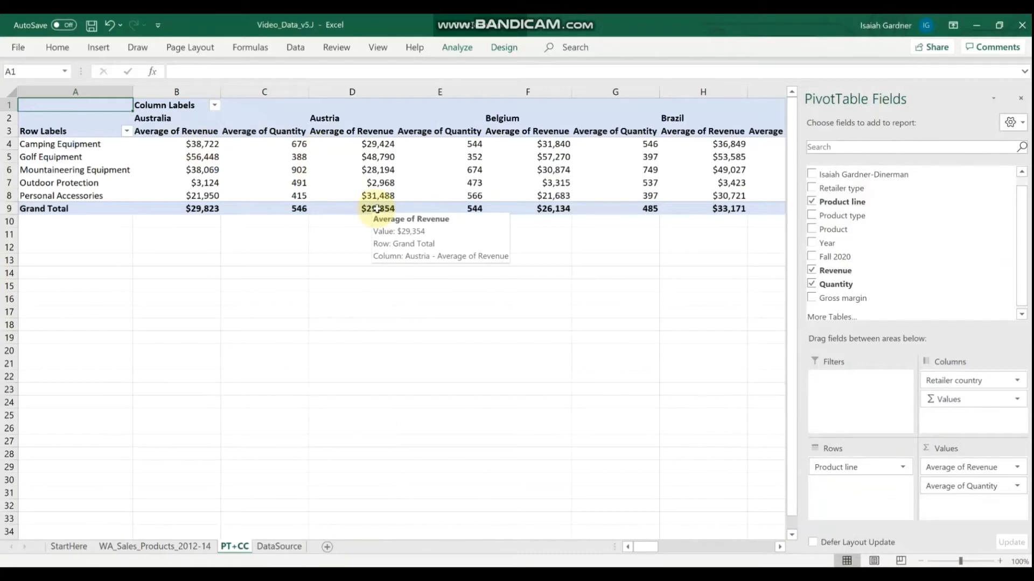
left_click(214, 105)
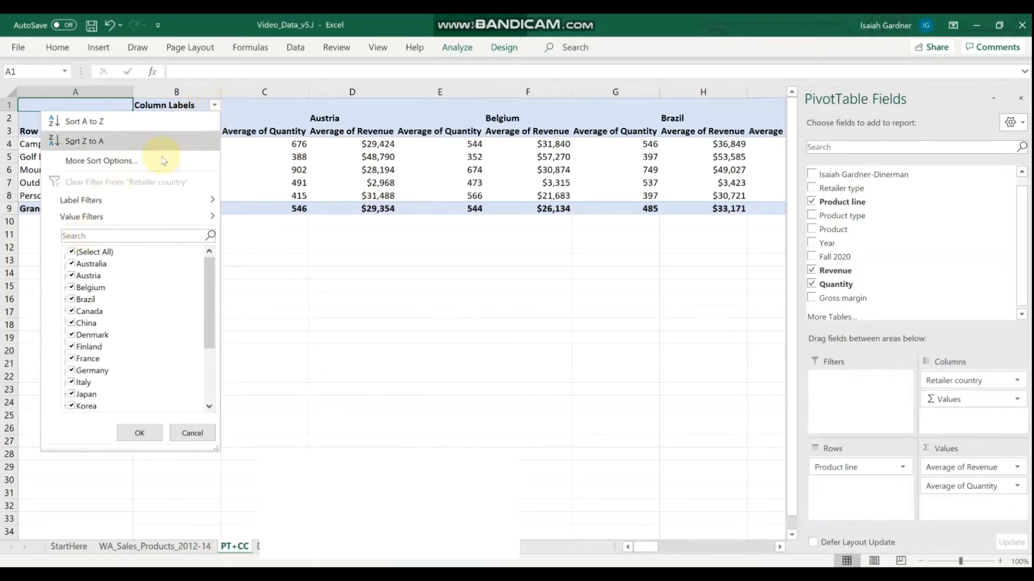
left_click(72, 252)
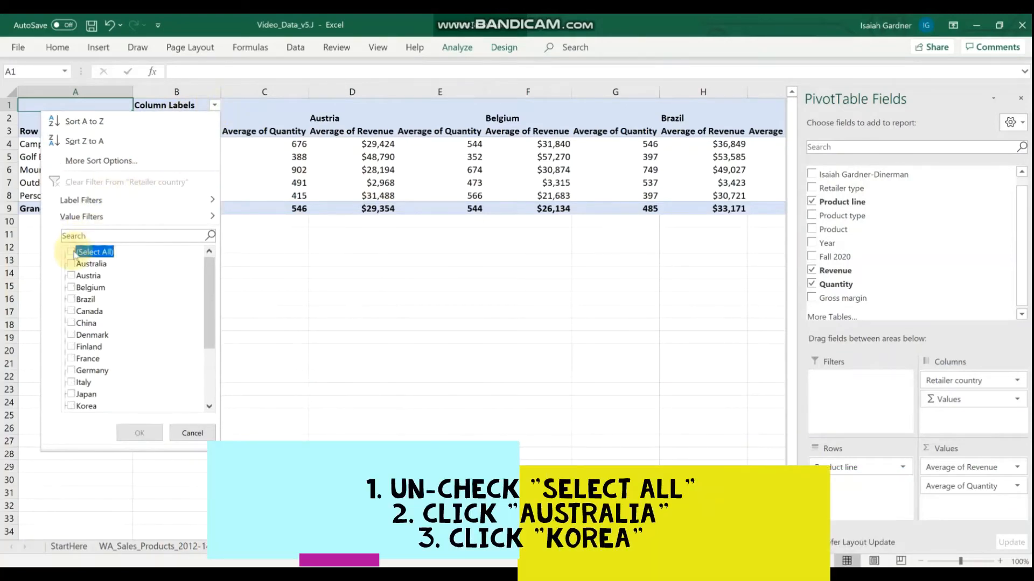
left_click(71, 264)
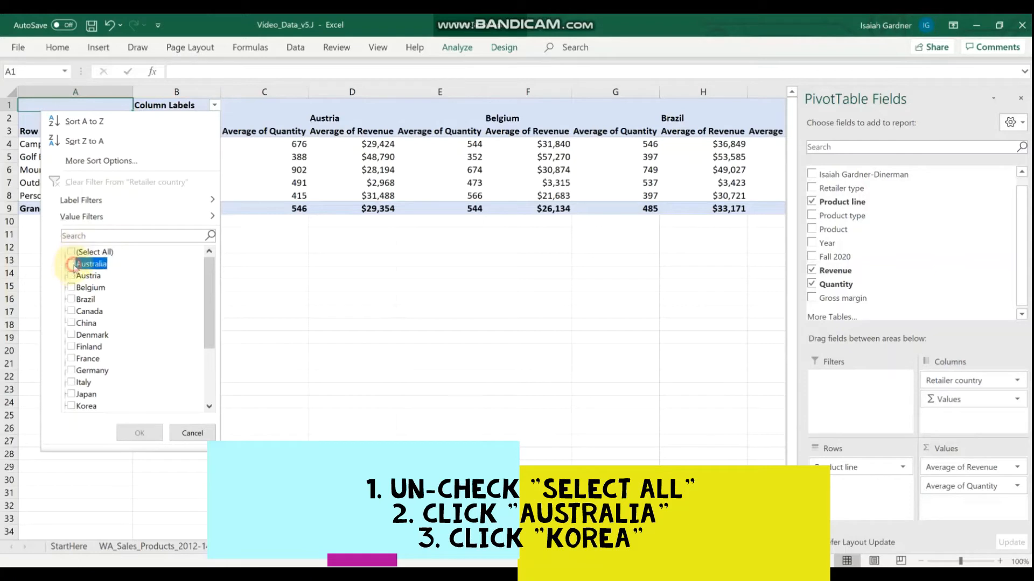
left_click(73, 407)
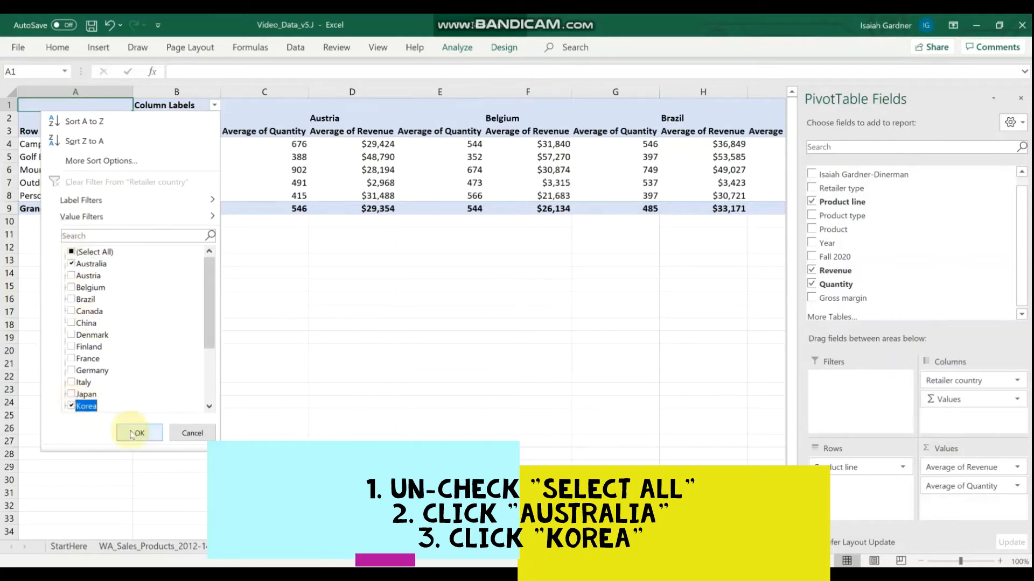
left_click(133, 432)
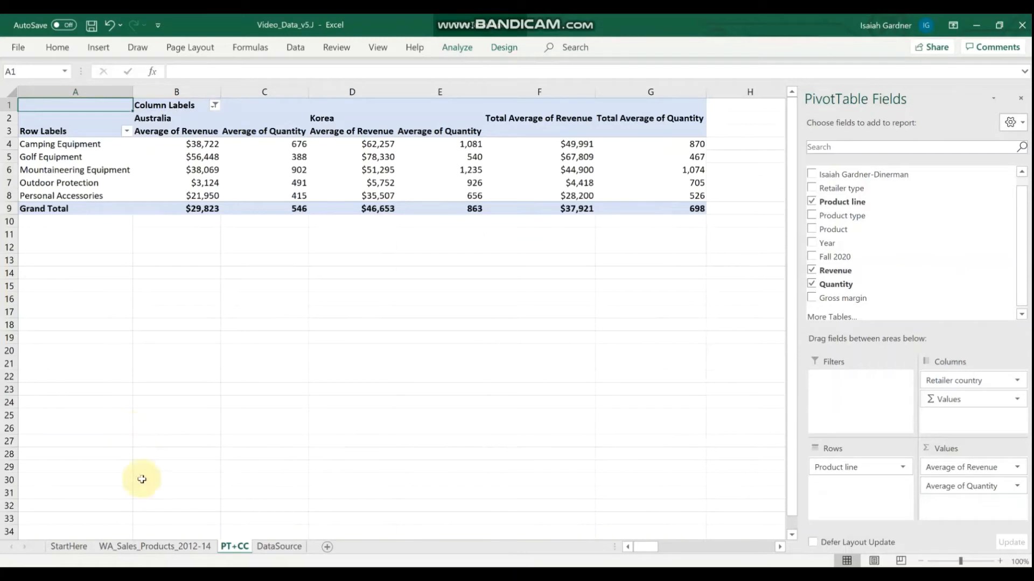
View the WA_Sales_Products_2012-14 source sheet, then return to PT+CC and select cell A11 below the PivotTable.
left_click(161, 547)
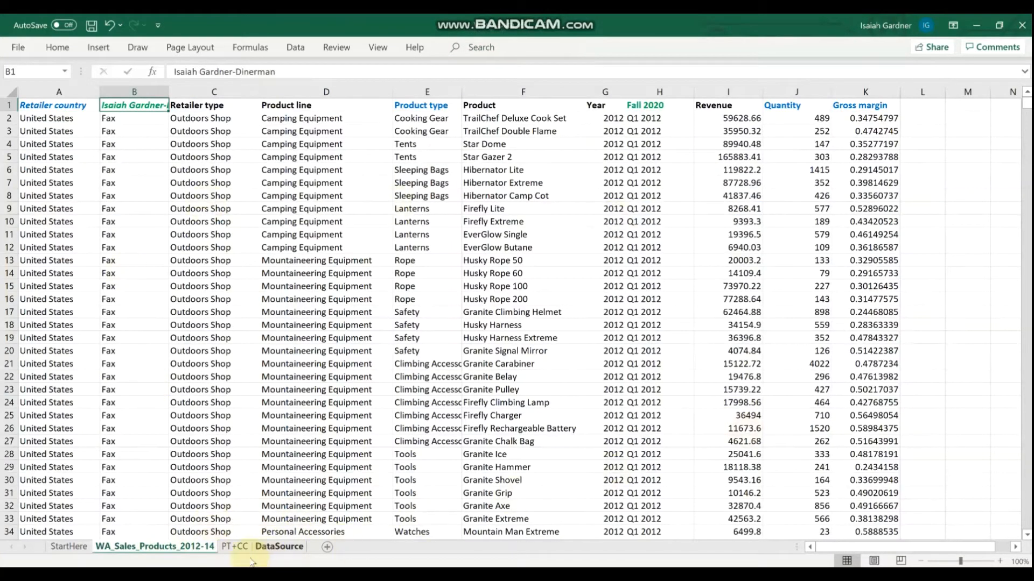
left_click(235, 547)
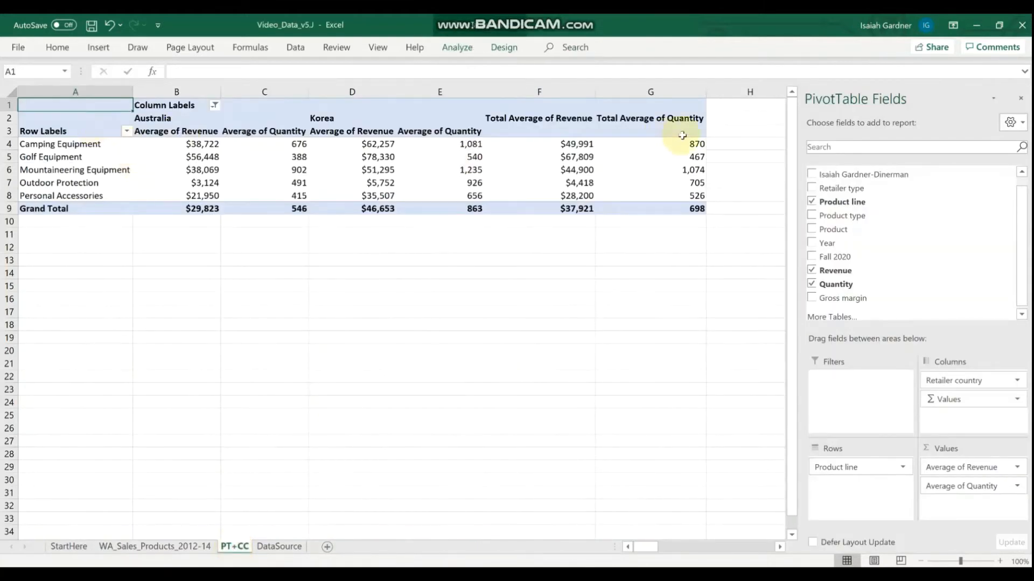
left_click(108, 234)
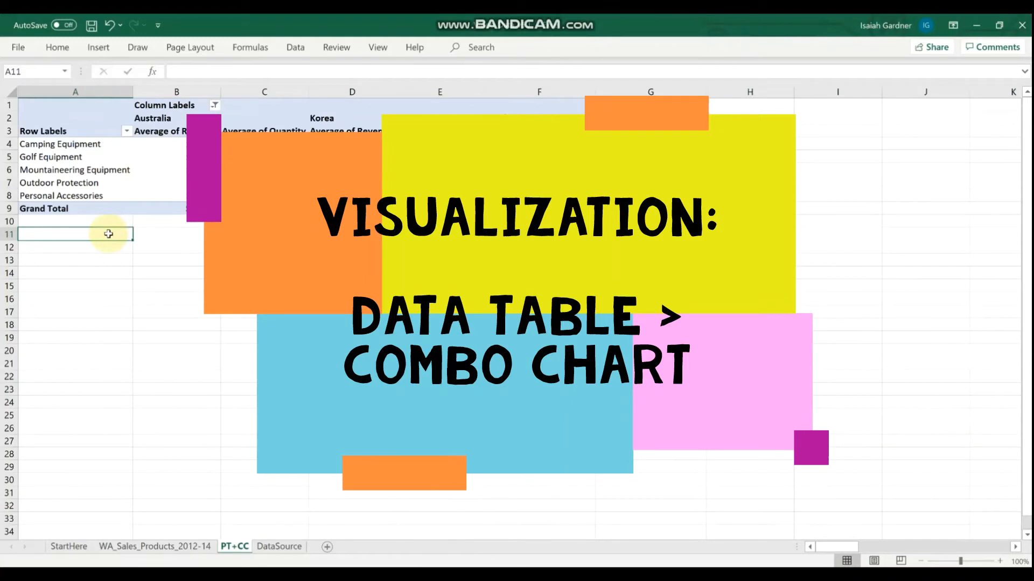
Select the entire PT+CC worksheet and start a custom combo chart from the PivotTable data.
key("ctrl+a")
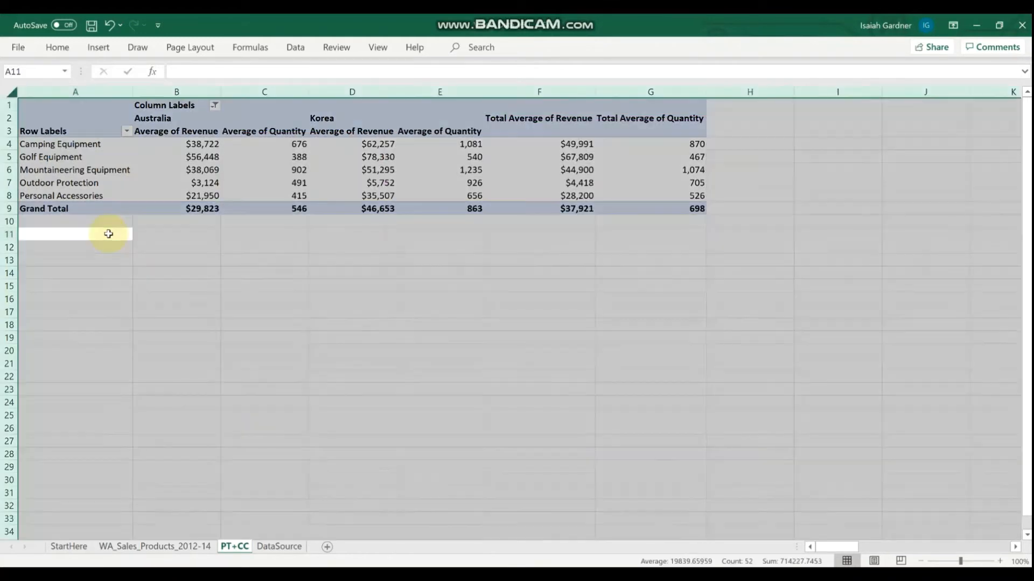
left_click(98, 49)
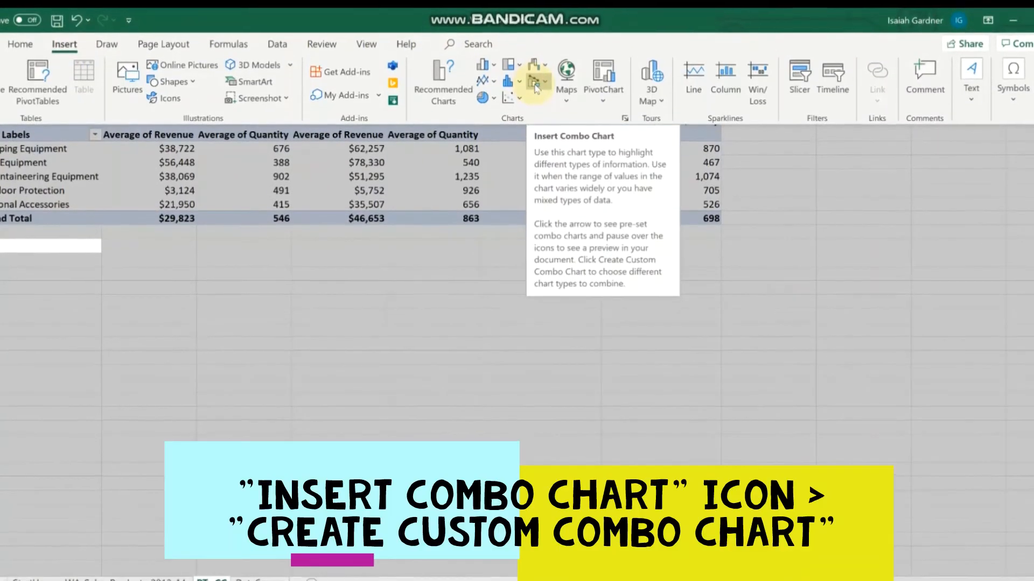
left_click(534, 91)
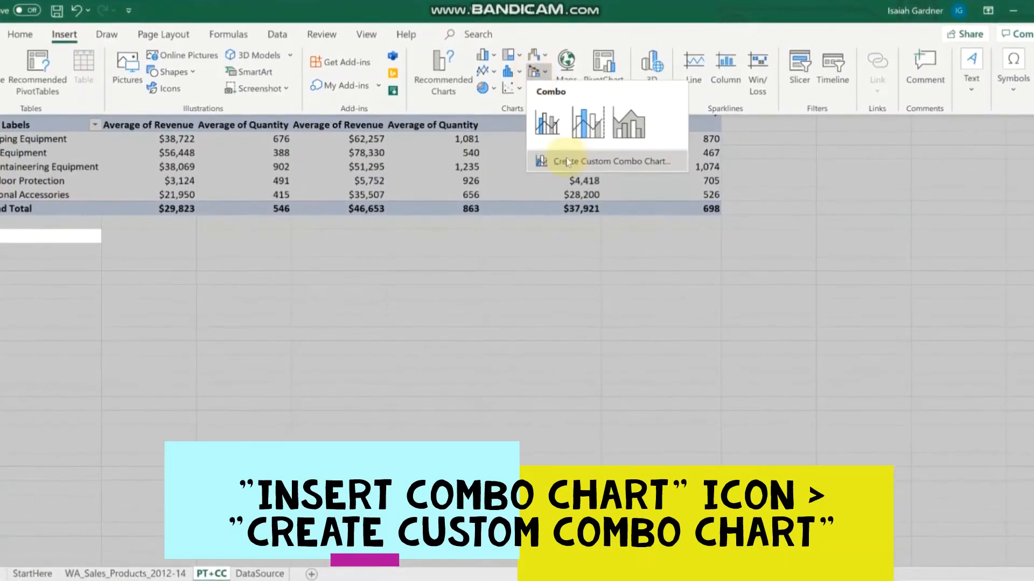
left_click(554, 160)
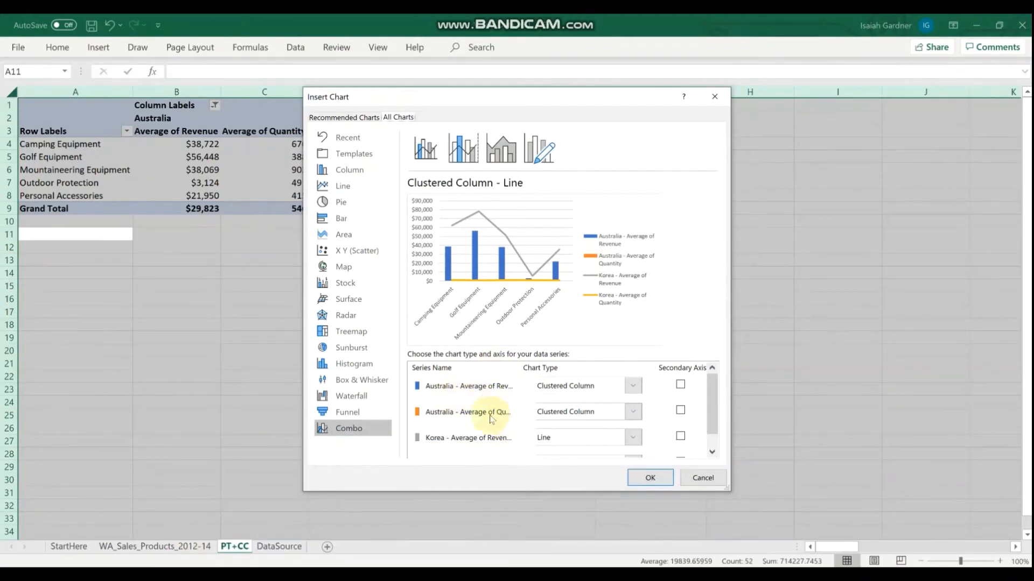
Set the chart type of the Australia and Korea Average of Revenue series to Clustered Column.
scroll(495, 412, "down", 1)
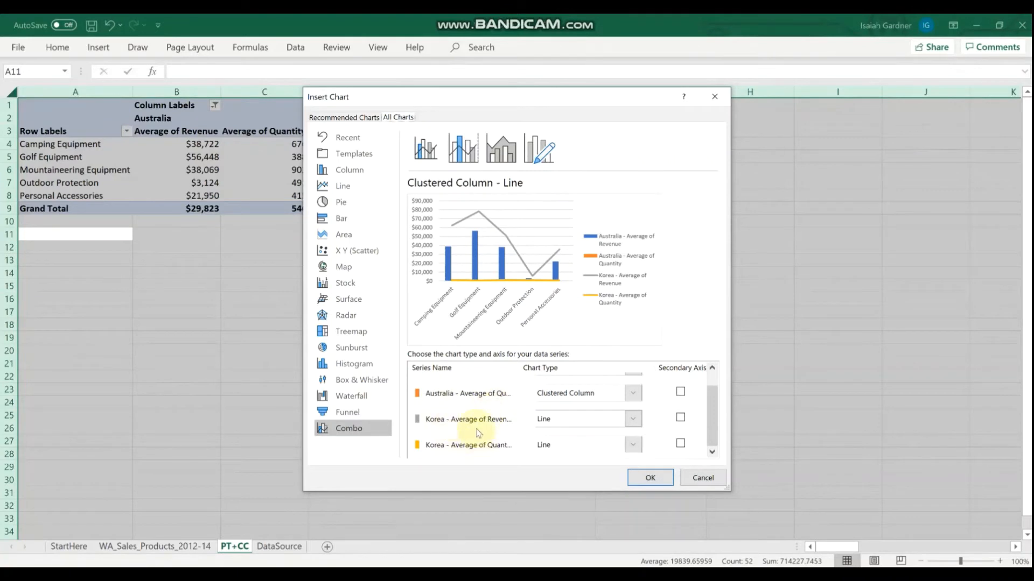
scroll(478, 433, "up", 1)
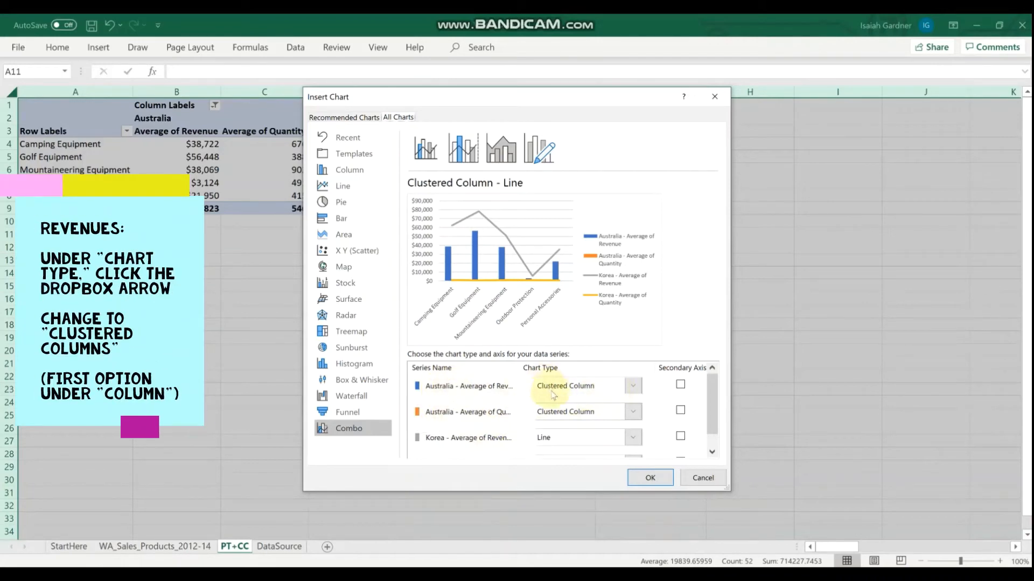
left_click(635, 388)
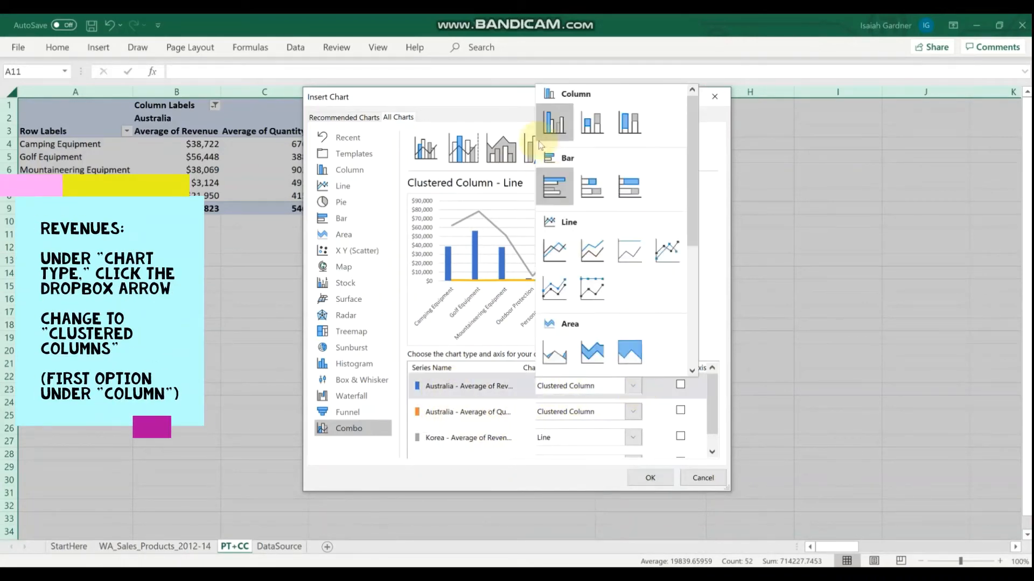
left_click(559, 124)
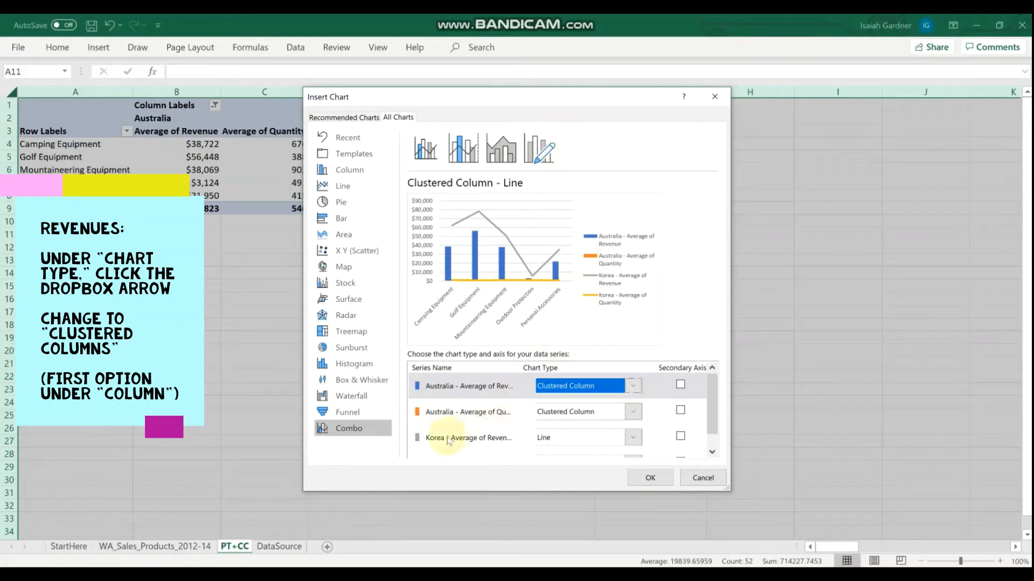
left_click(632, 437)
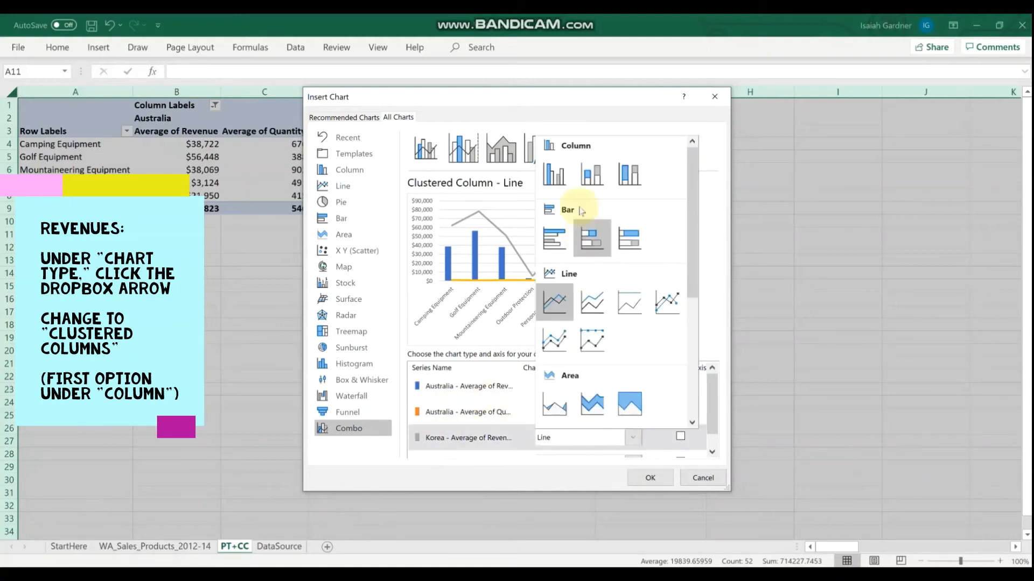
left_click(560, 174)
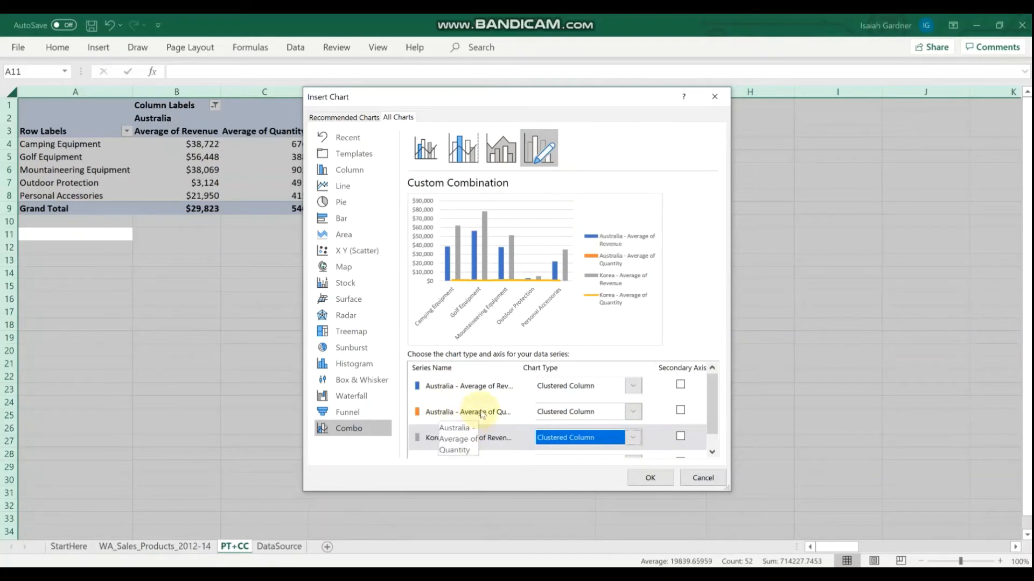
Set the chart type of the Australia and Korea Average of Quantity series to Line with Markers.
left_click(632, 414)
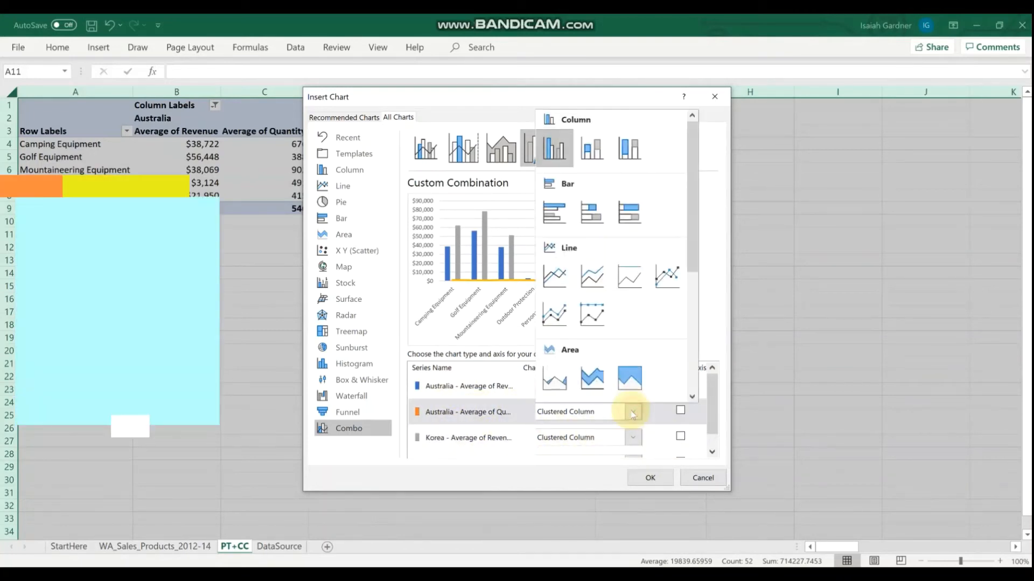
left_click(667, 276)
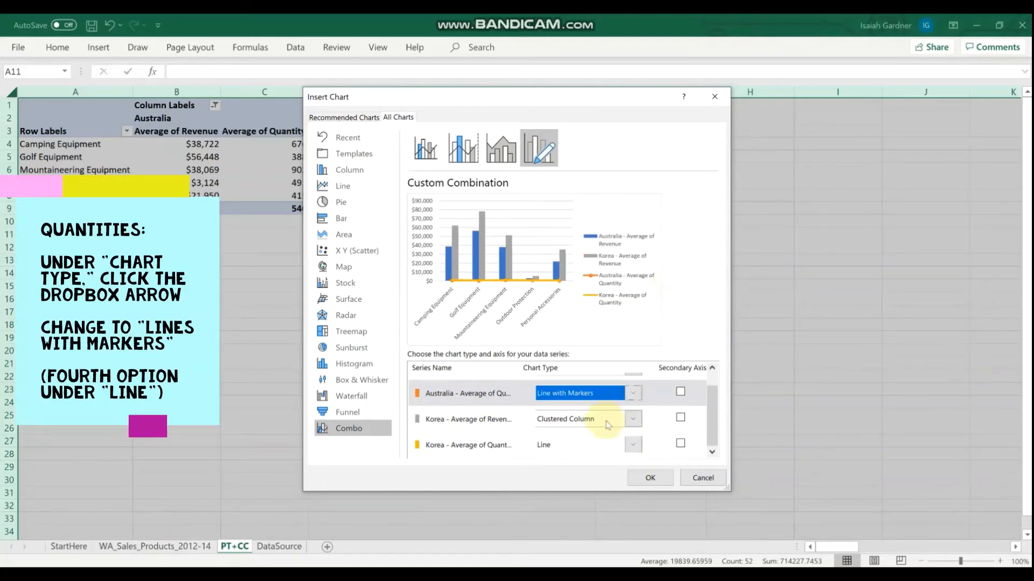
left_click(633, 456)
left_click(673, 314)
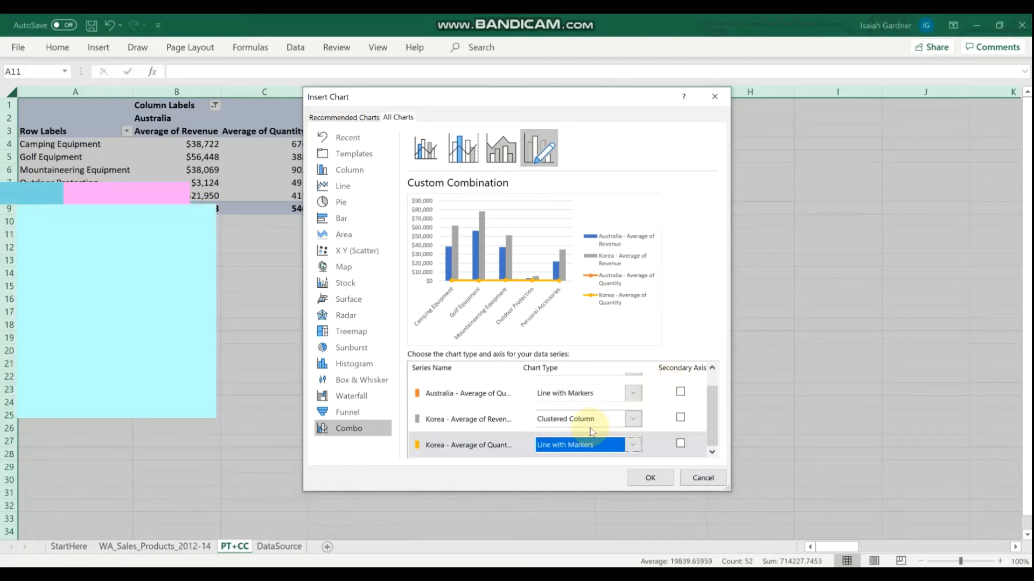
Plot both Average of Revenue series on the secondary axis and place the inserted combo chart directly below the PivotTable, starting at column A.
left_click(680, 418)
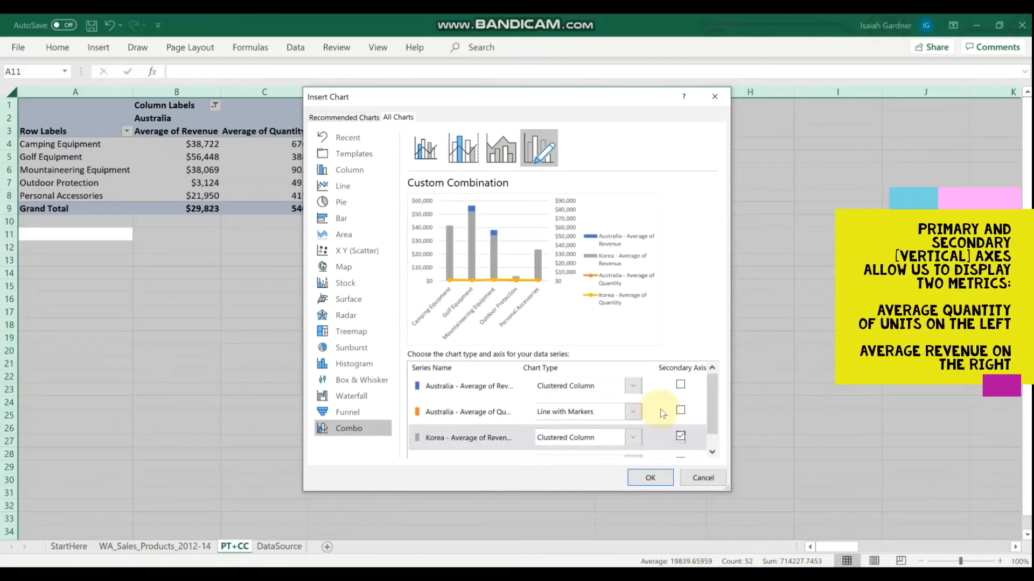
left_click(681, 385)
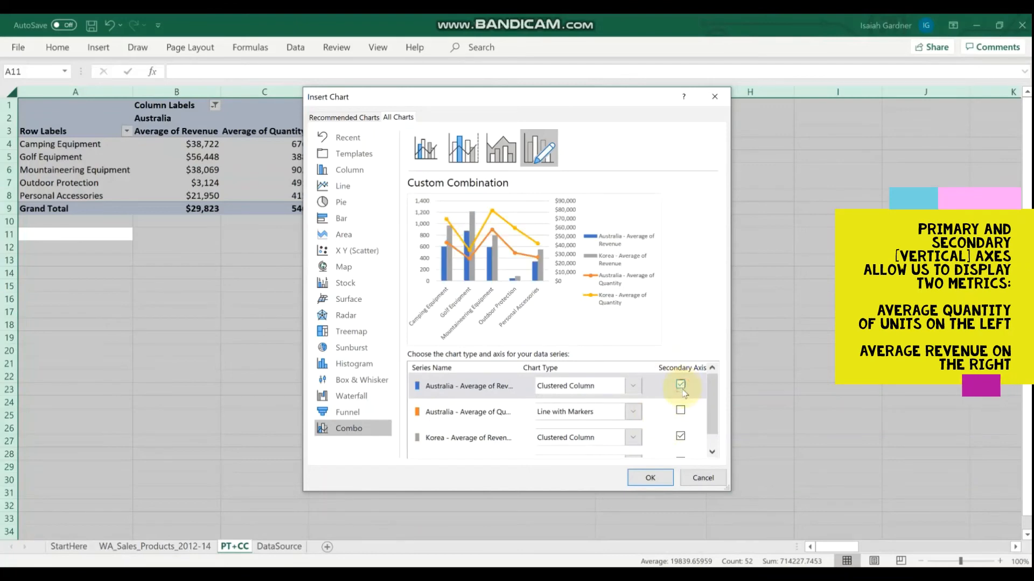
left_click(653, 477)
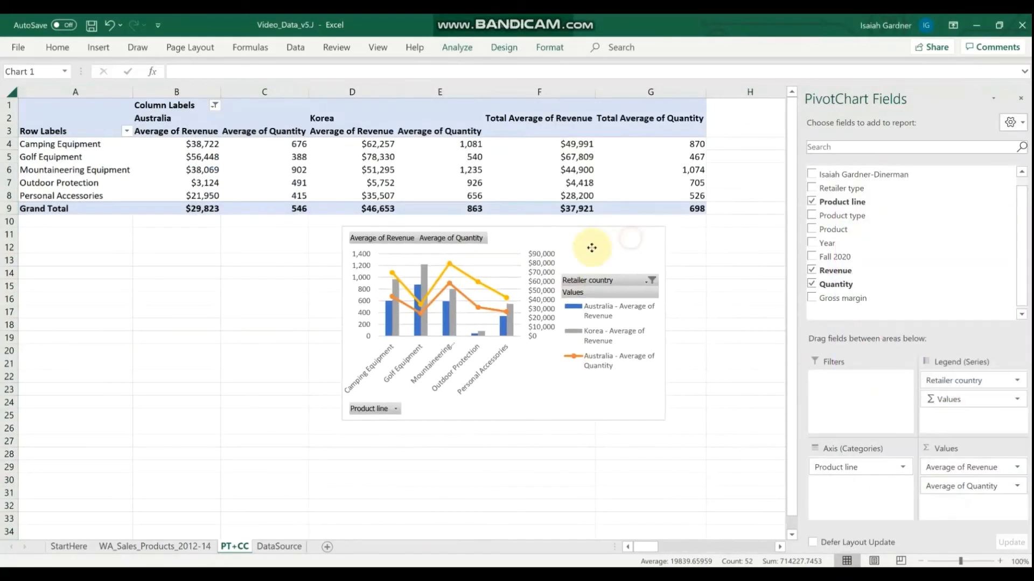
left_click_drag(591, 248, 277, 244)
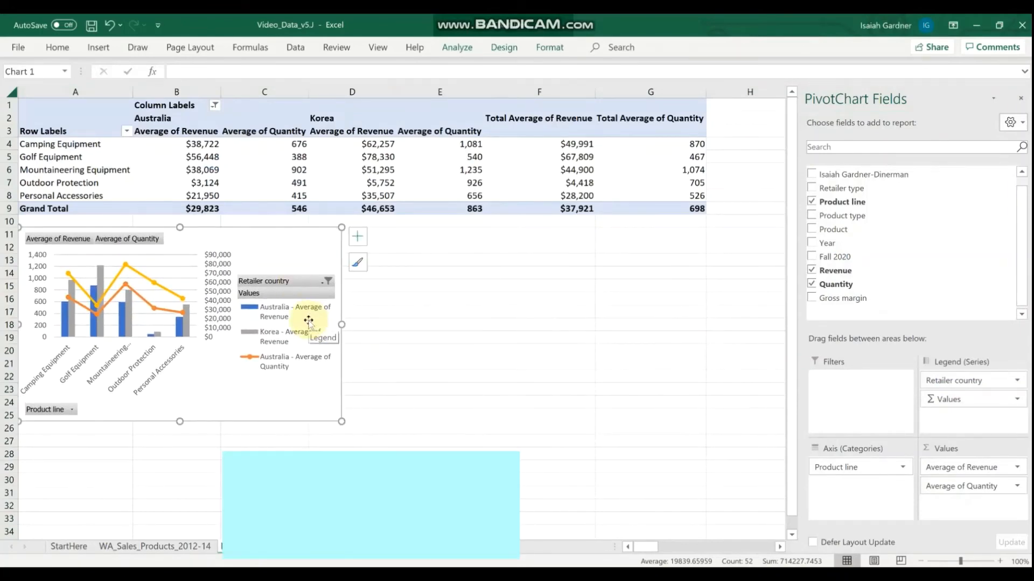